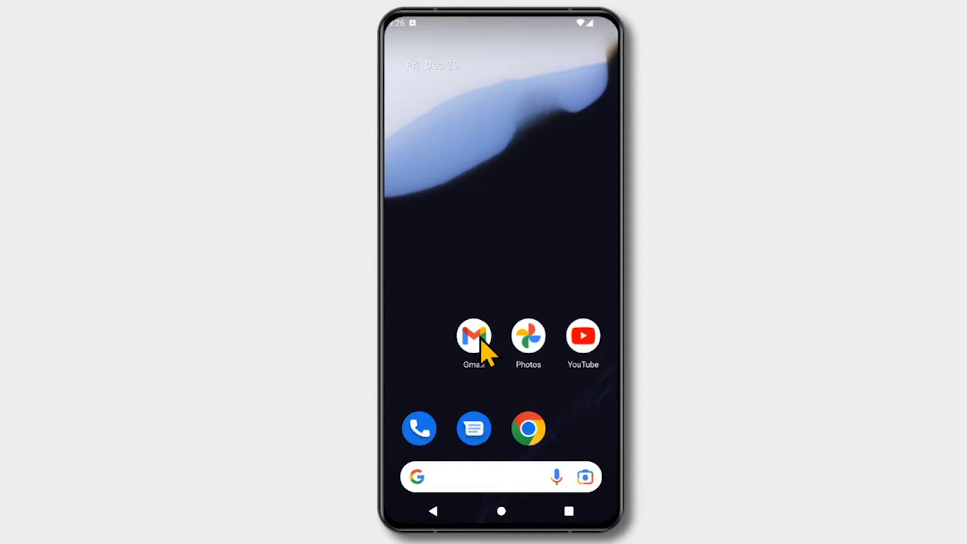
Launch Gmail and go to its Settings page from the side menu
left_click(478, 335)
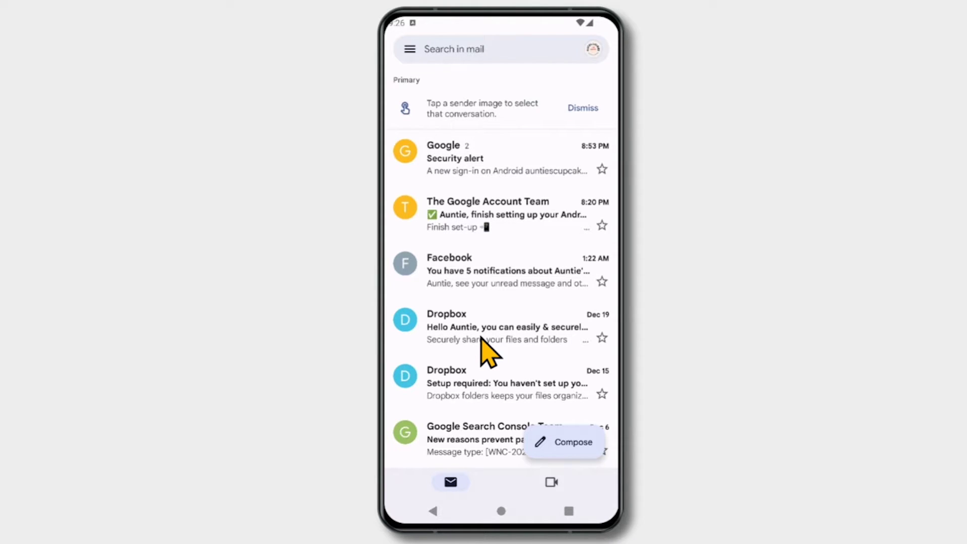
left_click(410, 51)
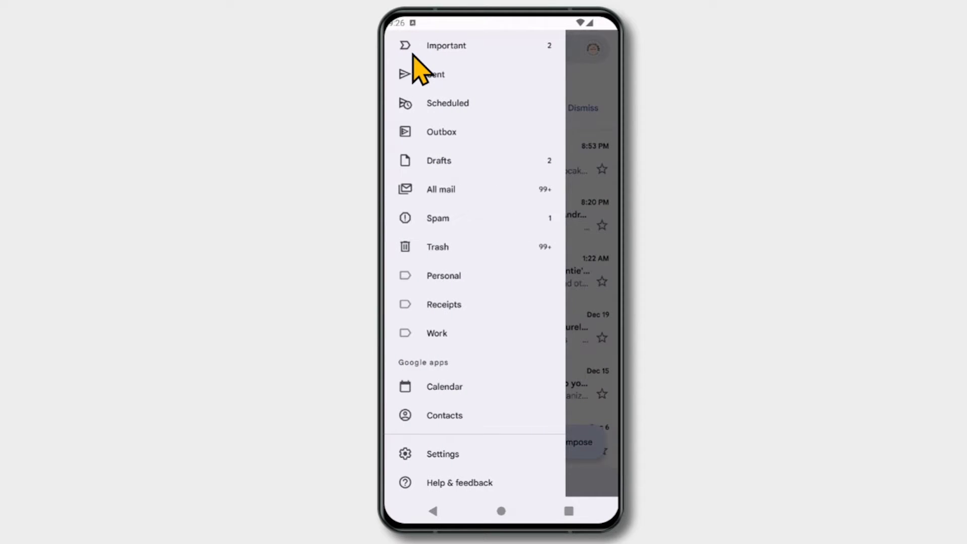
left_click(467, 454)
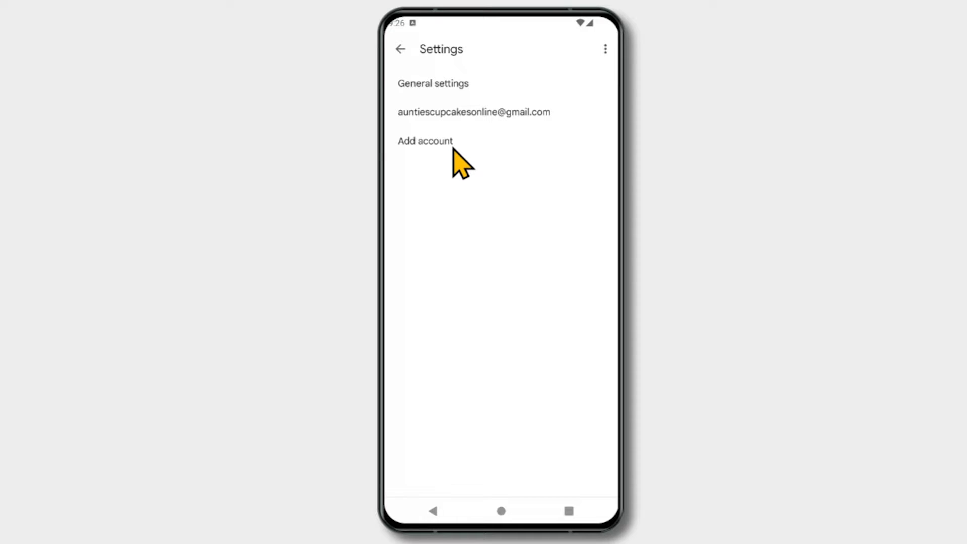
Add an Other account for the createyourwebsitenow.com domain address and choose manual setup
left_click(453, 148)
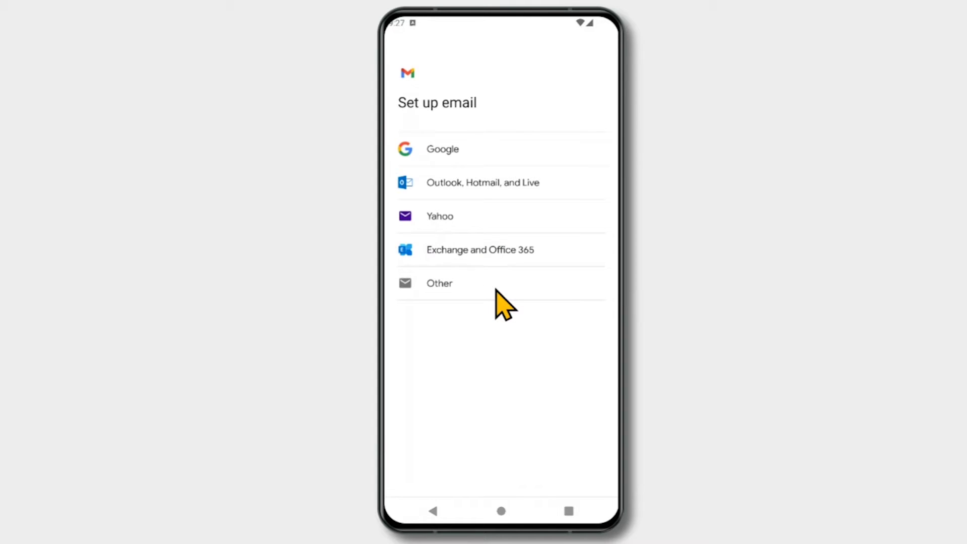
left_click(496, 291)
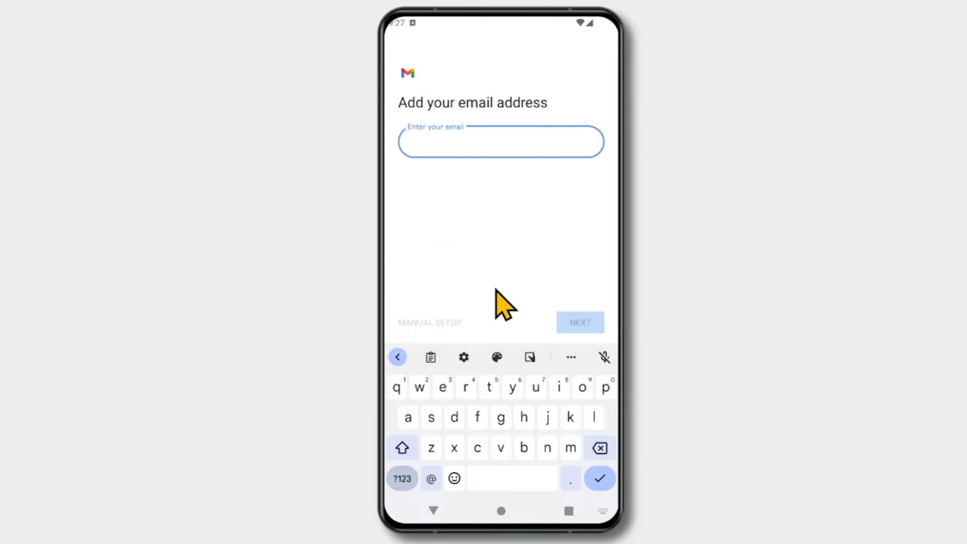
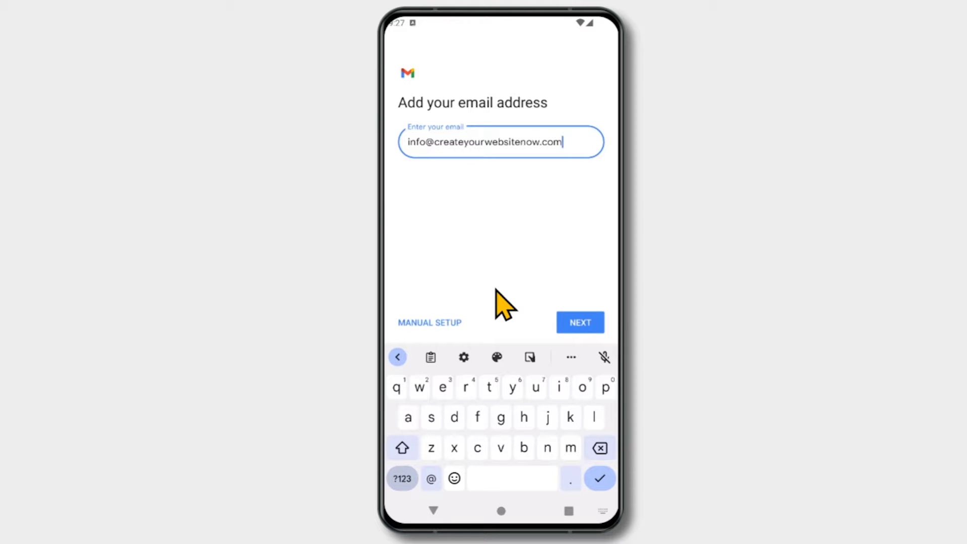
left_click(443, 325)
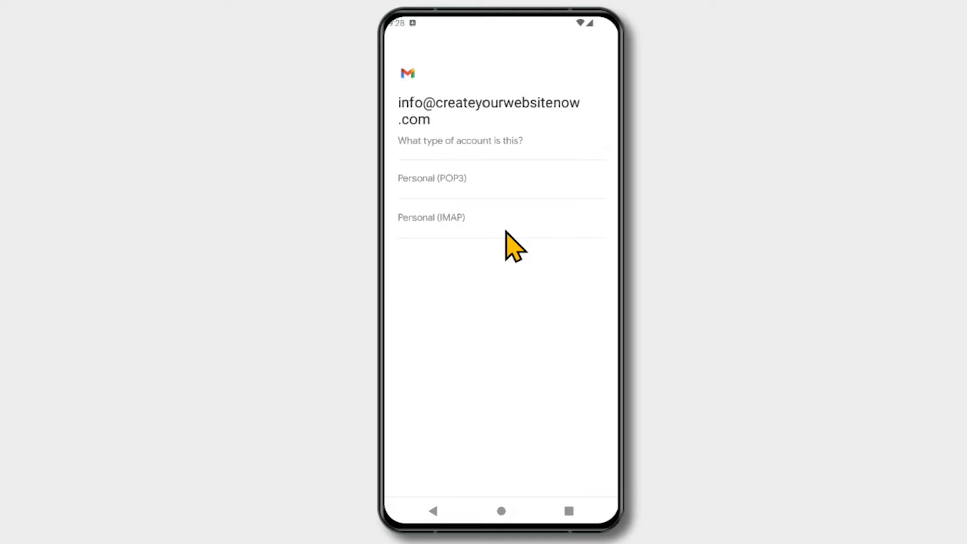
Choose Personal (IMAP), paste the account password and continue to incoming server settings
left_click(507, 231)
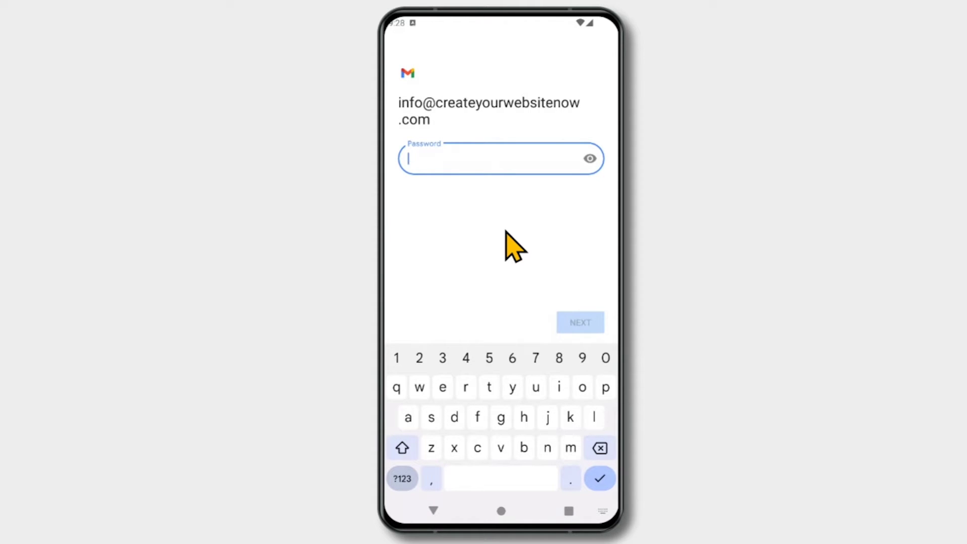
key("ctrl+v")
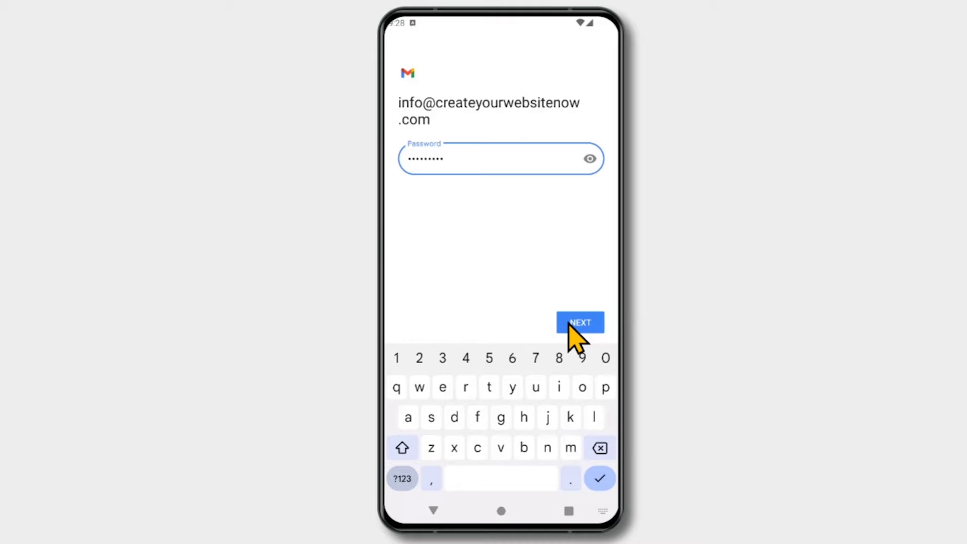
left_click(572, 327)
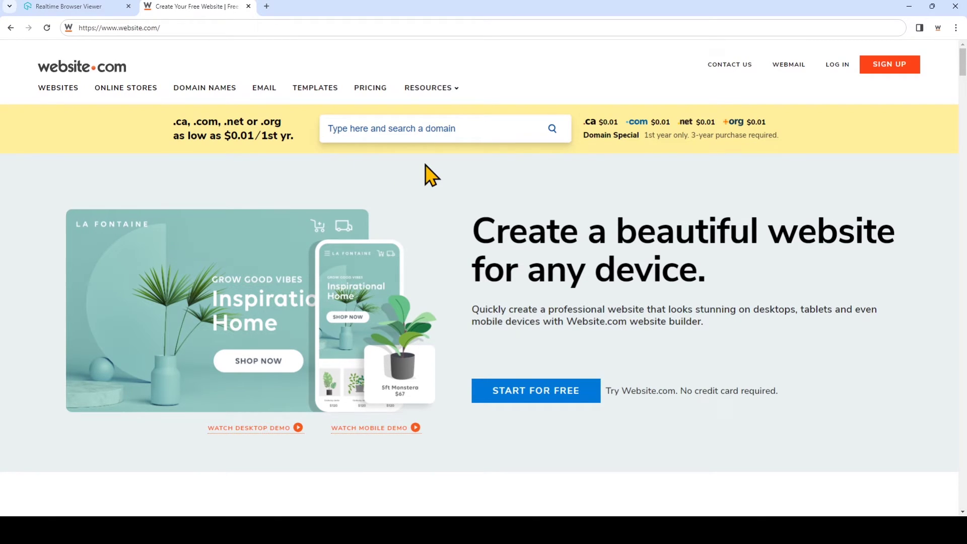
Sign in to the domain mailbox in website.com's webmail with its email address and password
left_click(787, 66)
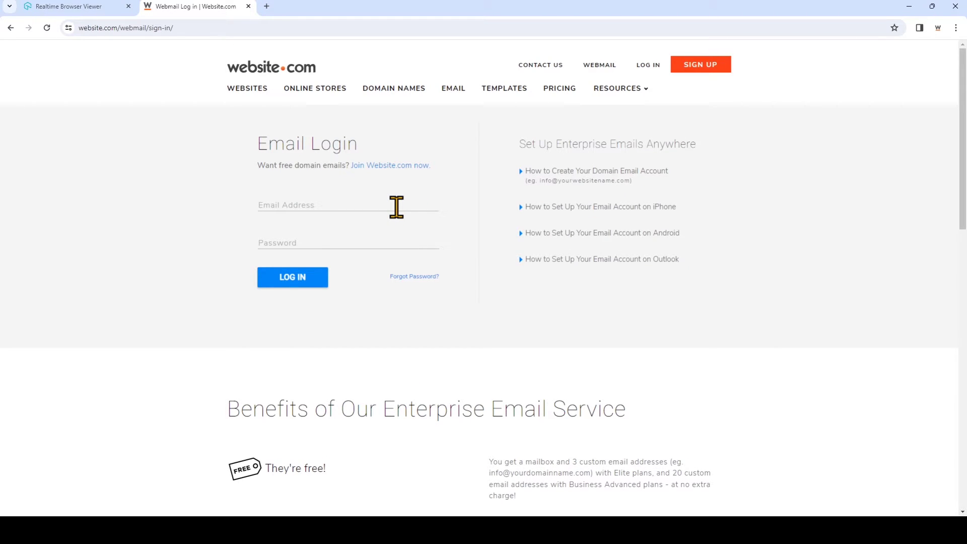
left_click(397, 207)
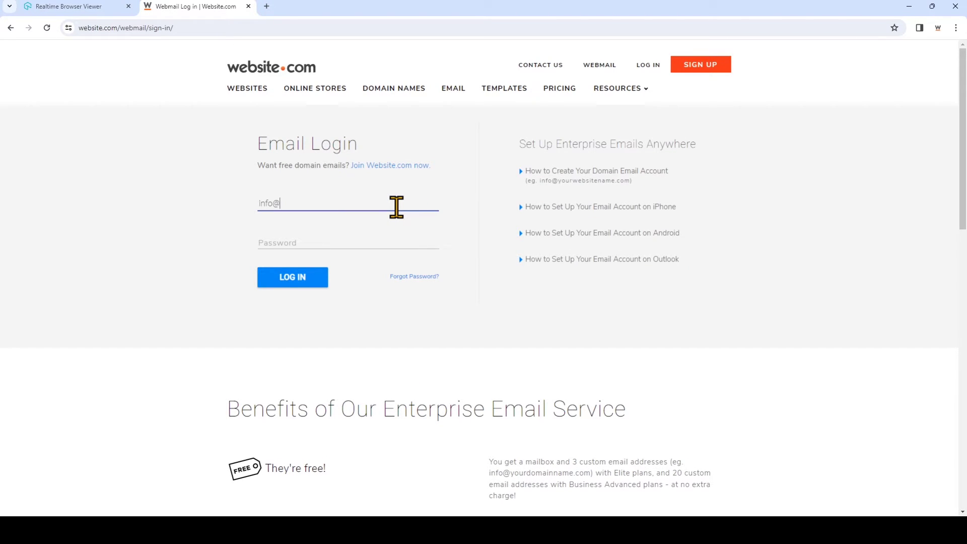
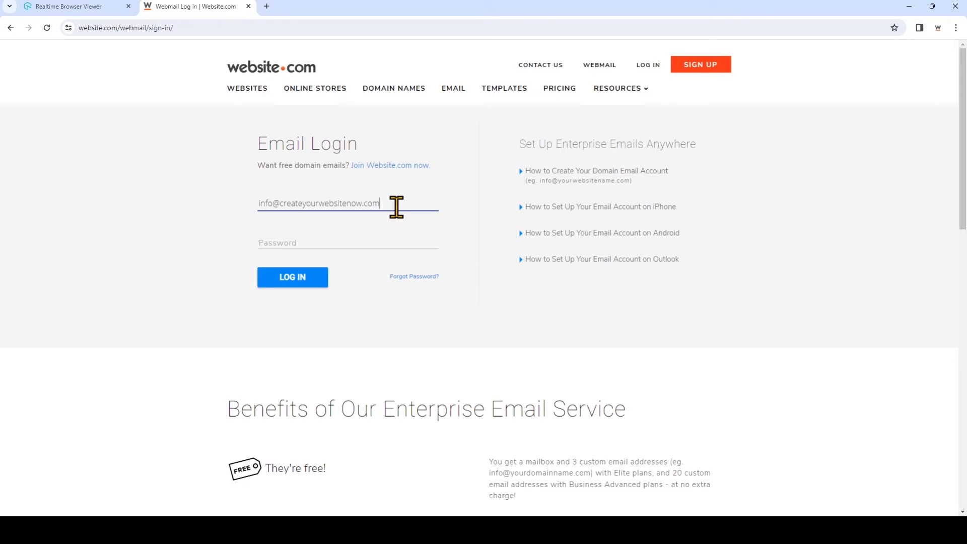
left_click(398, 234)
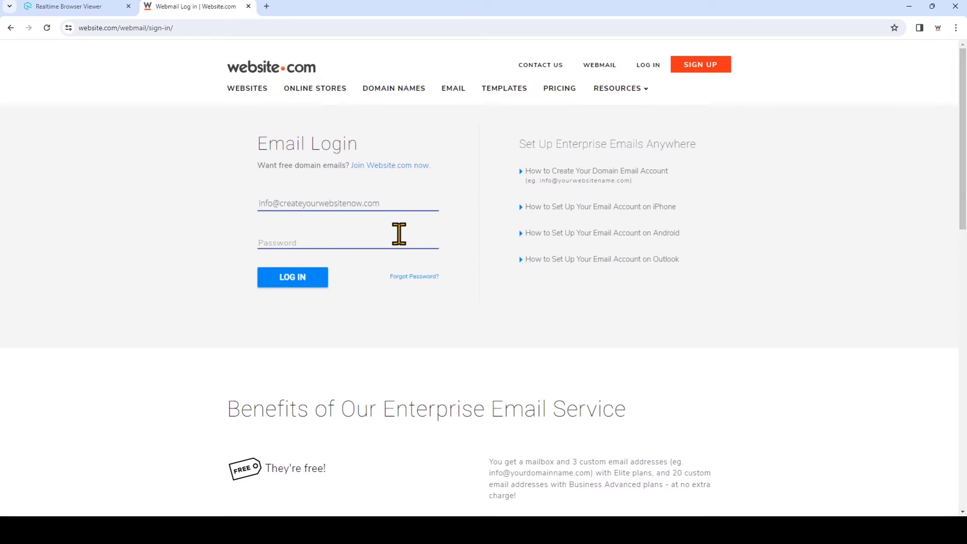
type("*********")
left_click(312, 279)
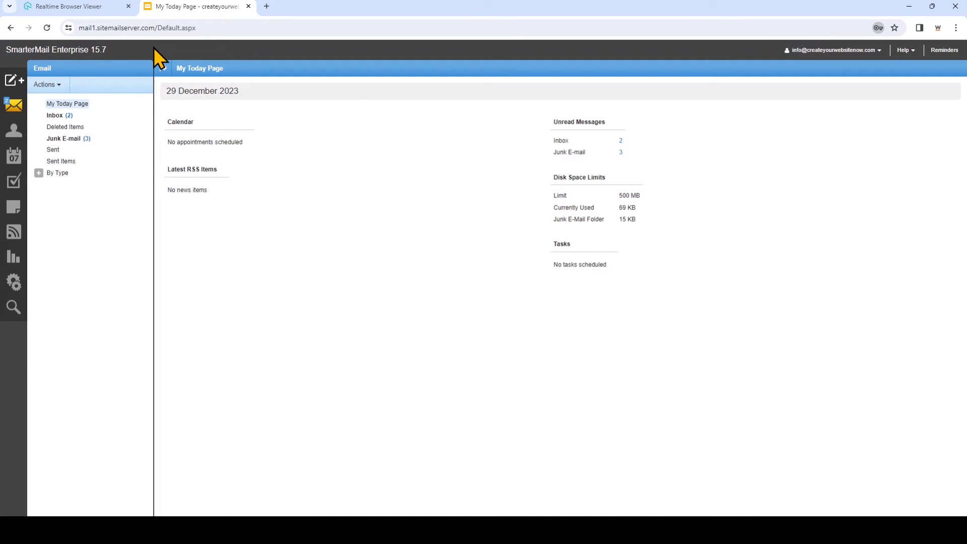
Select the mail server name mail1.sitemailserver.com in the browser's address bar
left_click(176, 30)
left_click(169, 31)
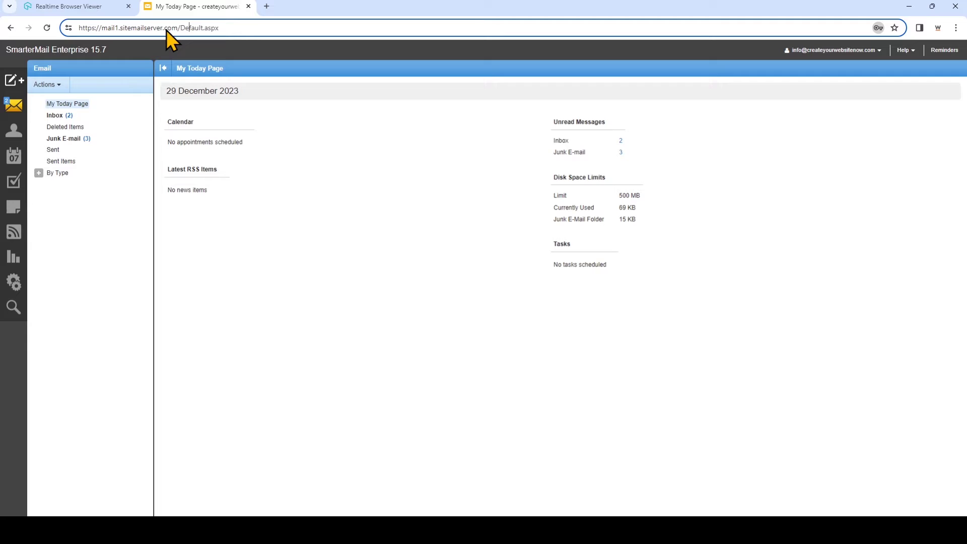
left_click_drag(177, 27, 101, 28)
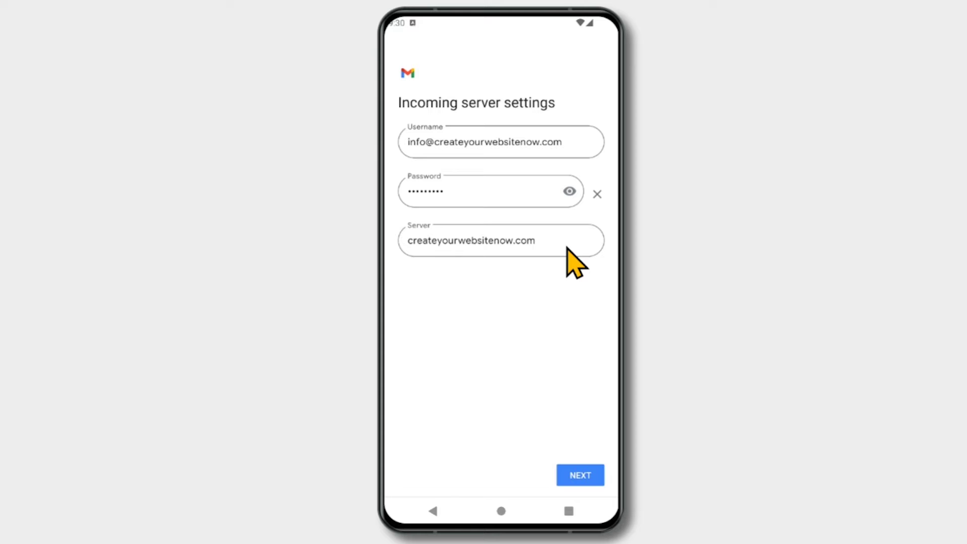
Replace the incoming server name with mail1.sitemailserver.com and submit it for validation
left_click(567, 248)
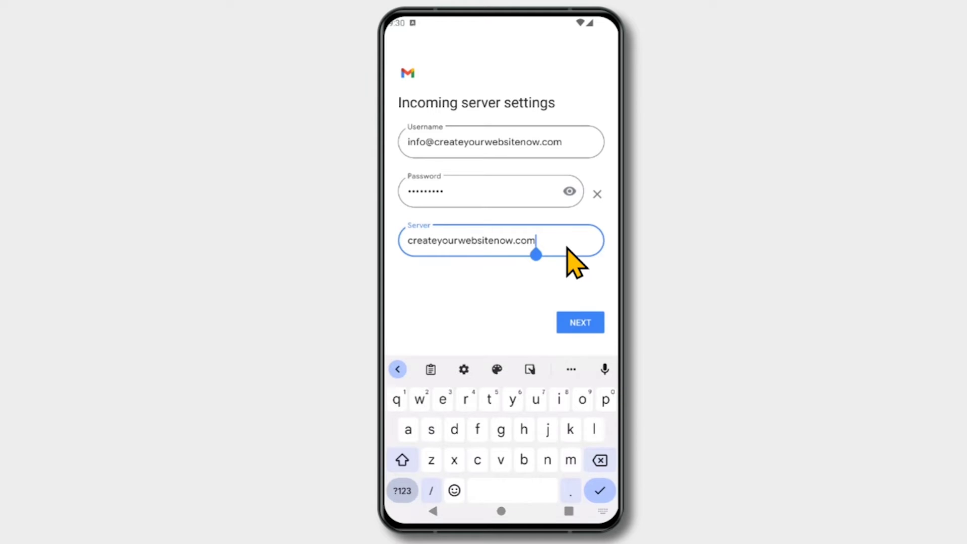
key("BackSpace")
key("BackSpace")
key("BackSpace")
key("BackSpace")
key("BackSpace")
key("BackSpace")
key("BackSpace")
key("BackSpace")
key("BackSpace")
key("BackSpace")
key("BackSpace")
key("BackSpace")
key("BackSpace")
key("BackSpace")
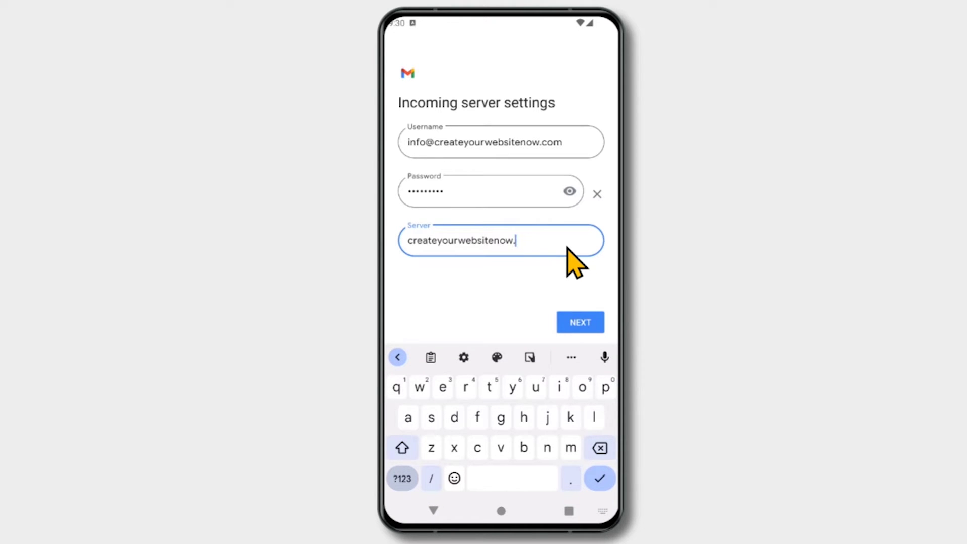
key("BackSpace")
key("BackSpace")
key("BackSpace")
key("BackSpace")
key("BackSpace")
key("BackSpace")
key("BackSpace")
key("BackSpace")
key("BackSpace")
key("BackSpace")
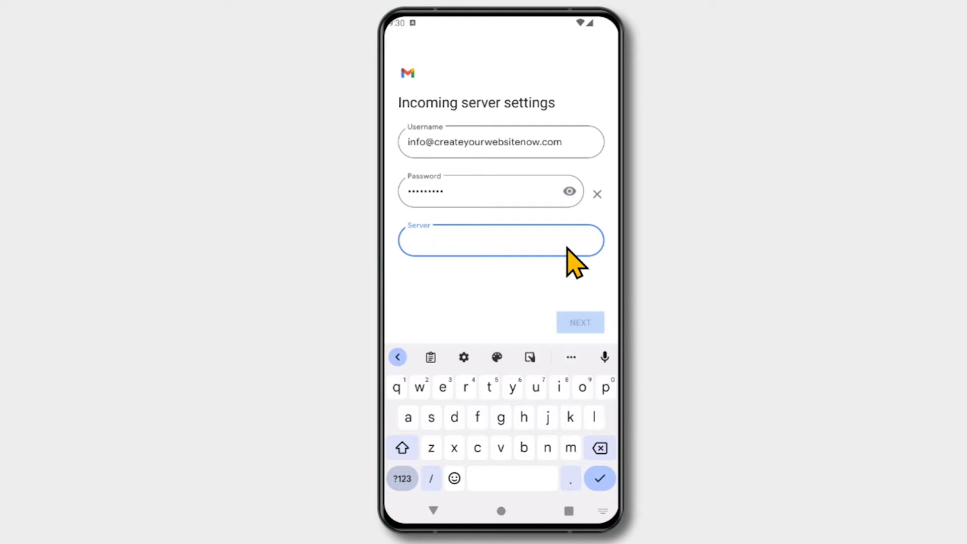
type("mail1.si")
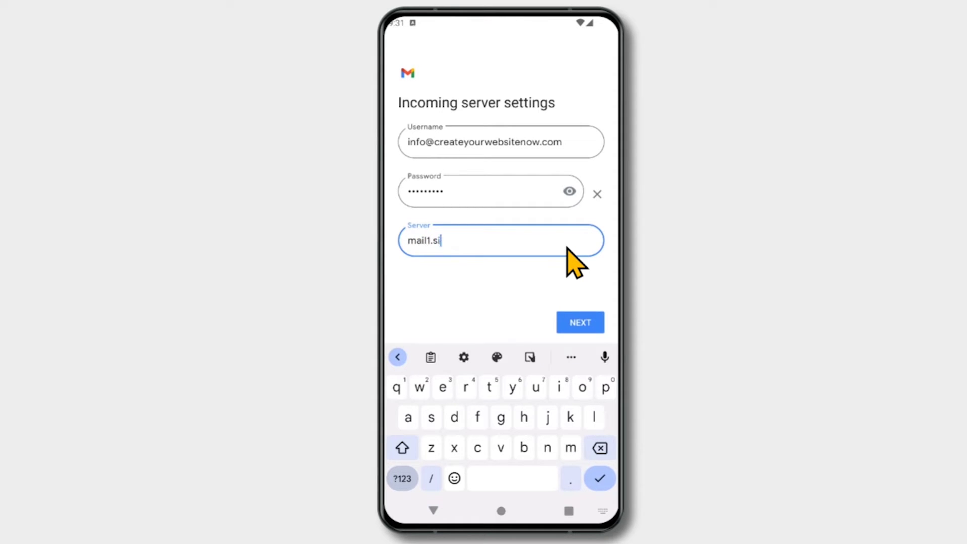
type("temailserver.com")
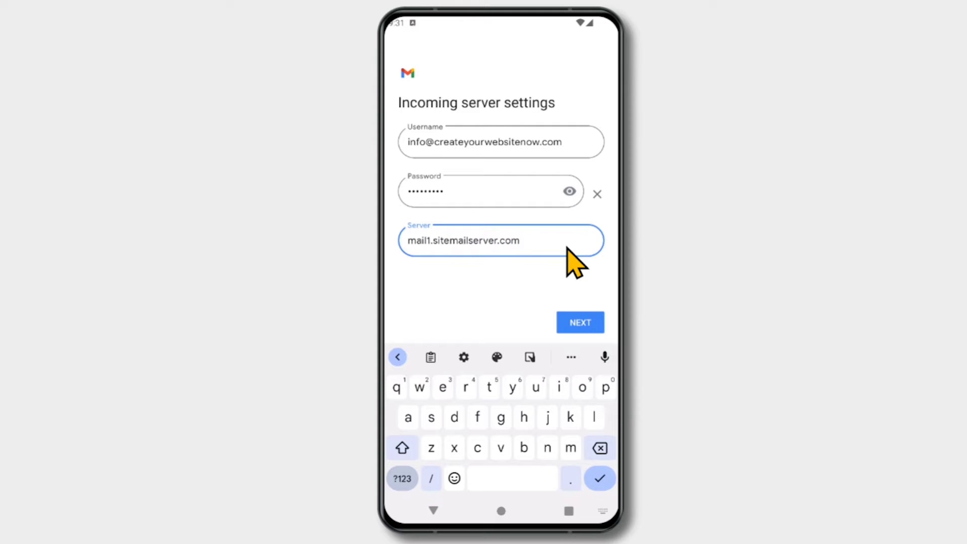
left_click(571, 323)
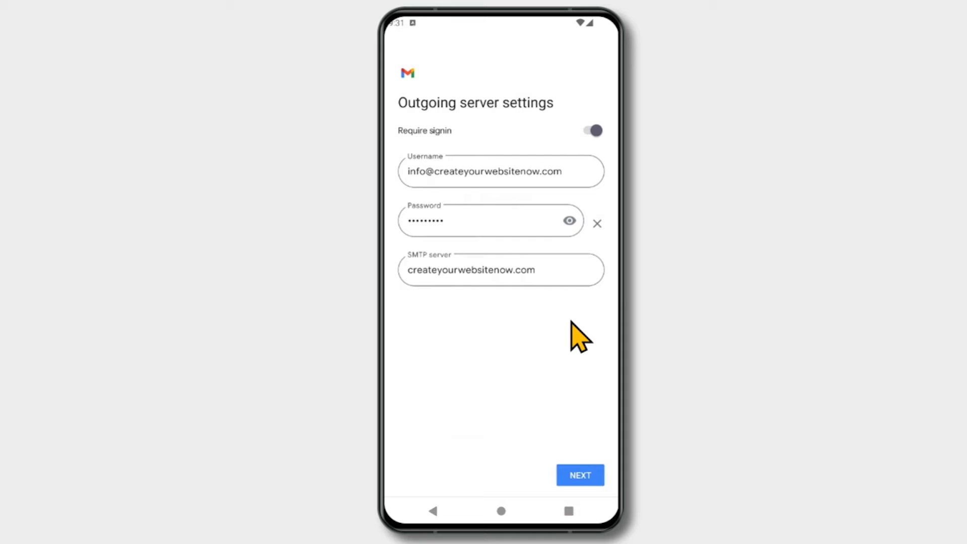
Change the SMTP server from createyourwebsitenow.com to mail1.sitemailserver.com and submit it
left_click(583, 262)
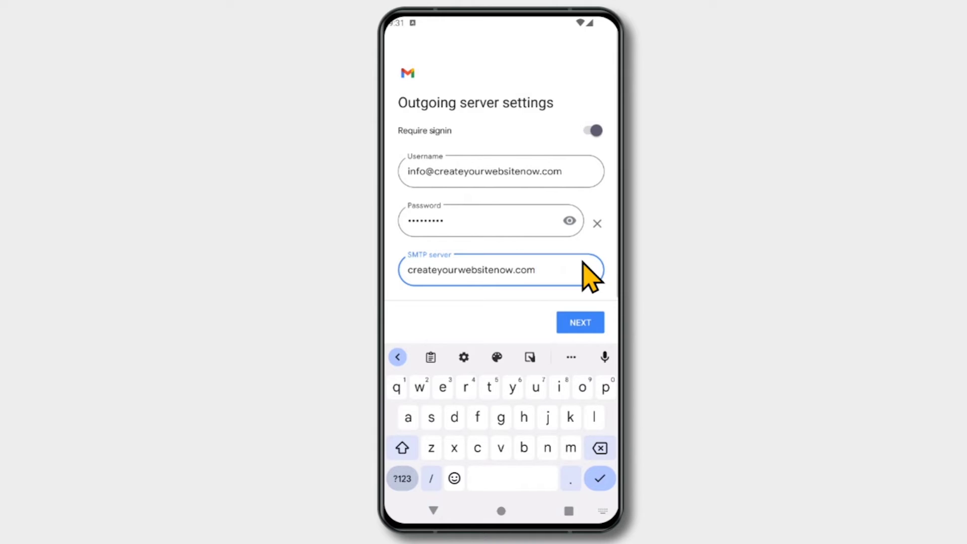
key("BackSpace")
key("BackSpace")
key("BackSpace")
key("BackSpace")
key("BackSpace")
key("BackSpace")
key("BackSpace")
key("BackSpace")
key("BackSpace")
key("BackSpace")
key("BackSpace")
key("BackSpace")
key("BackSpace")
key("BackSpace")
key("BackSpace")
key("BackSpace")
key("BackSpace")
key("BackSpace")
key("BackSpace")
key("BackSpace")
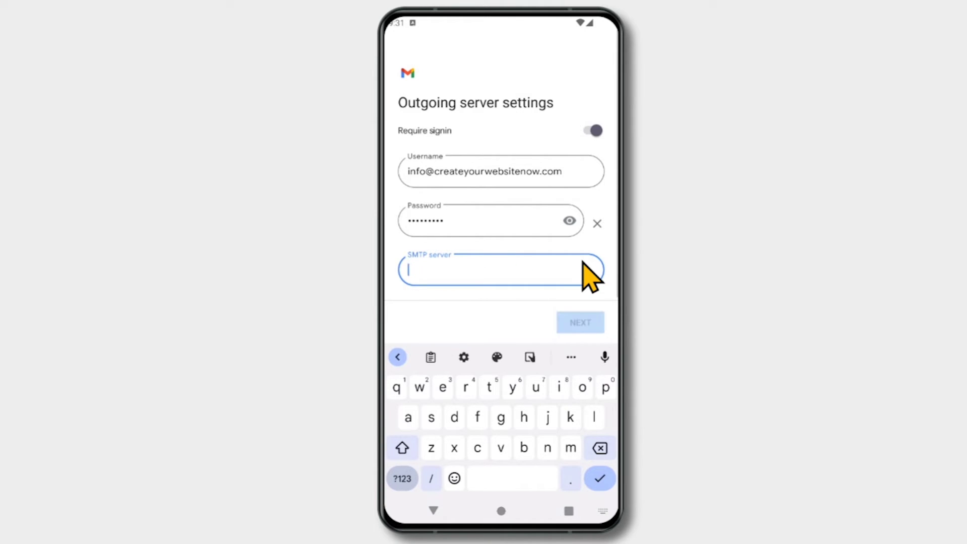
type("mail1.")
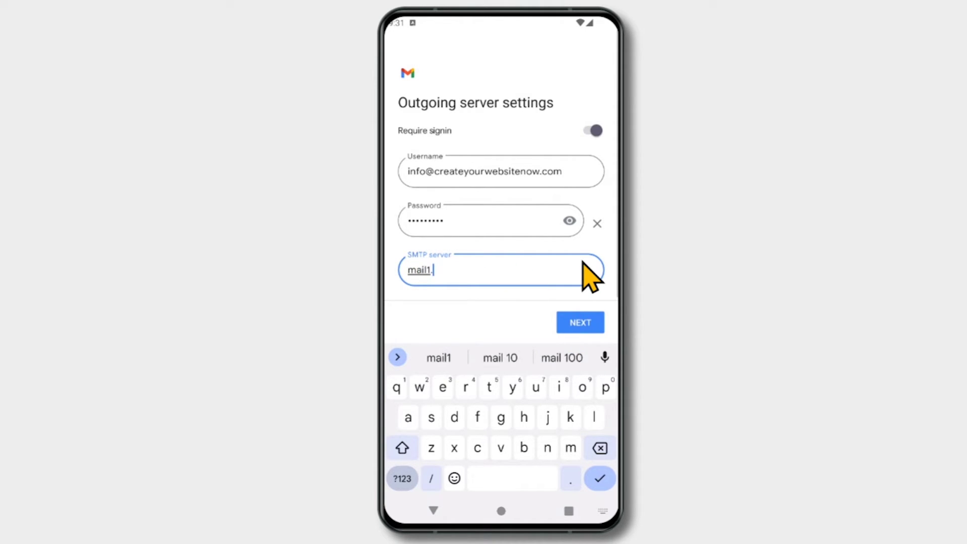
type("sitemailserver.")
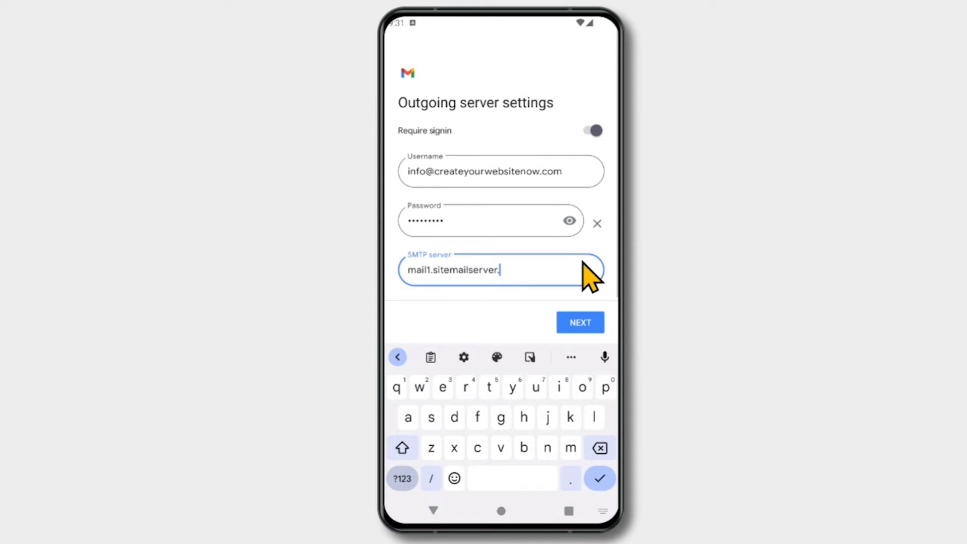
type("com")
left_click(584, 330)
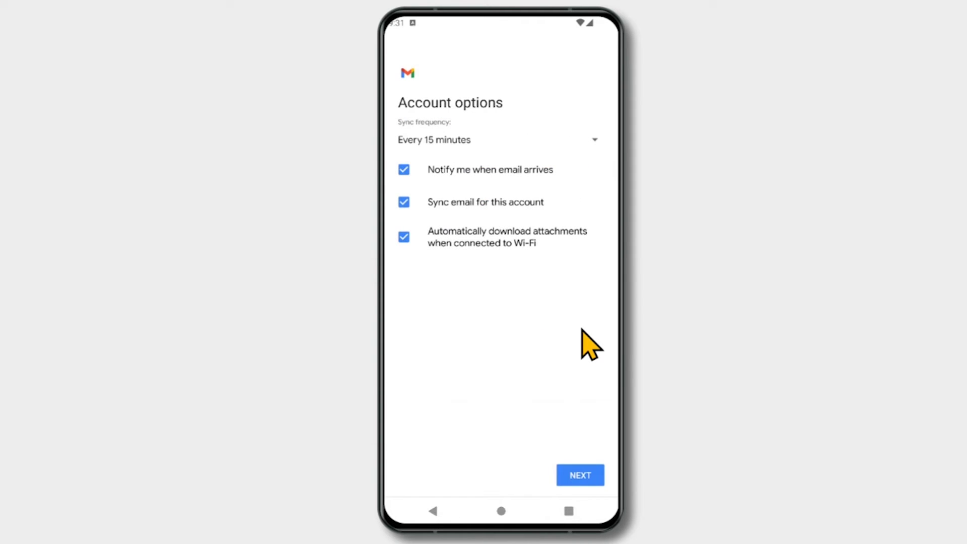
Keep the default sync options and finish setup with the sender's display name entered
left_click(584, 476)
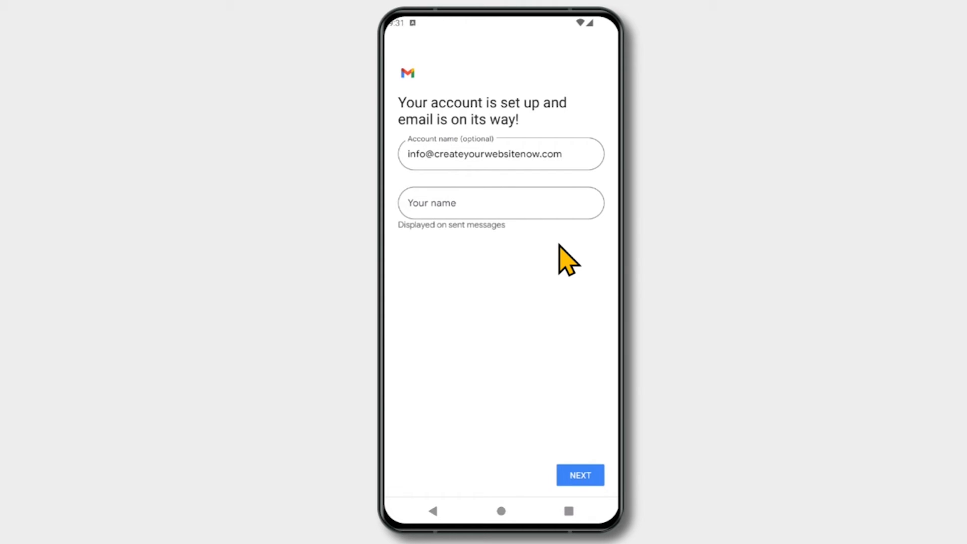
left_click(566, 205)
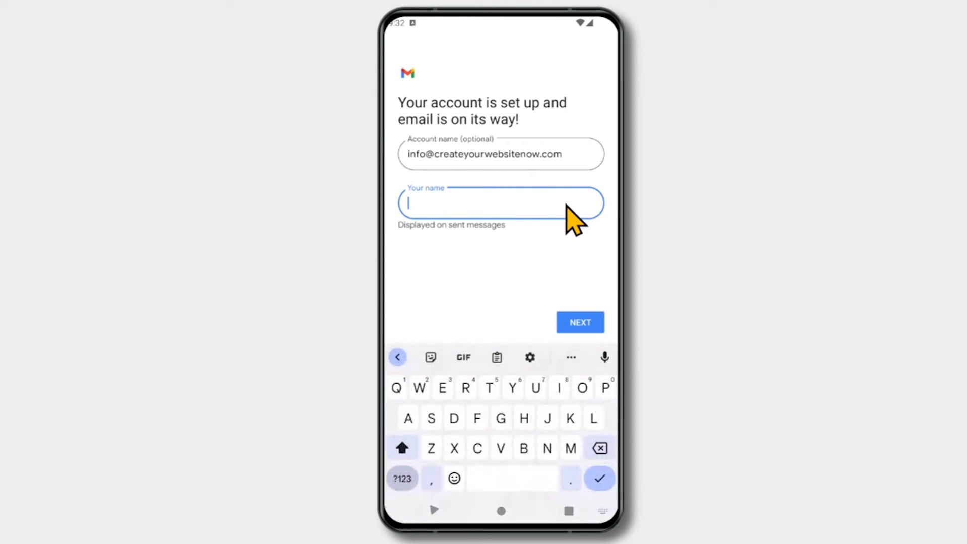
type("Joe Shmoe")
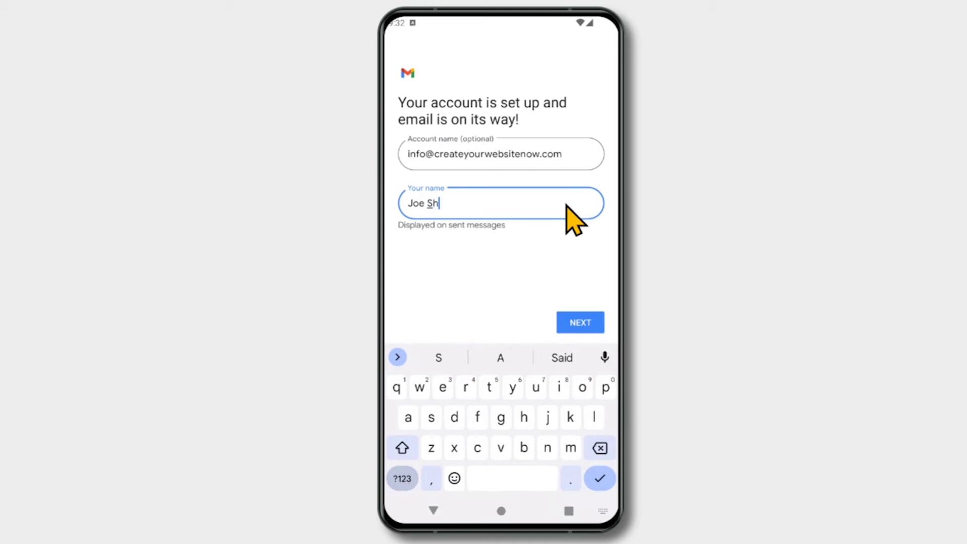
left_click(592, 324)
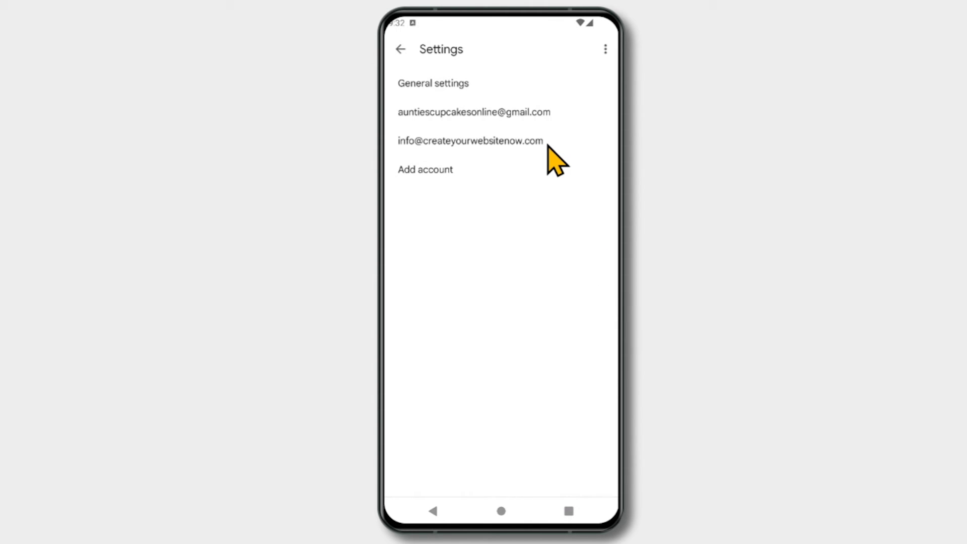
Switch the inbox to the createyourwebsitenow.com domain account
left_click(400, 49)
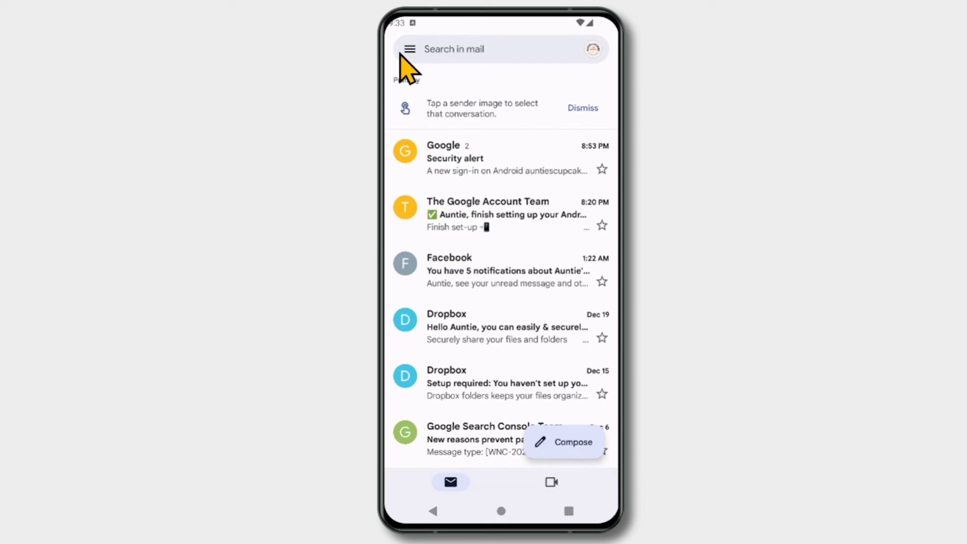
left_click(598, 54)
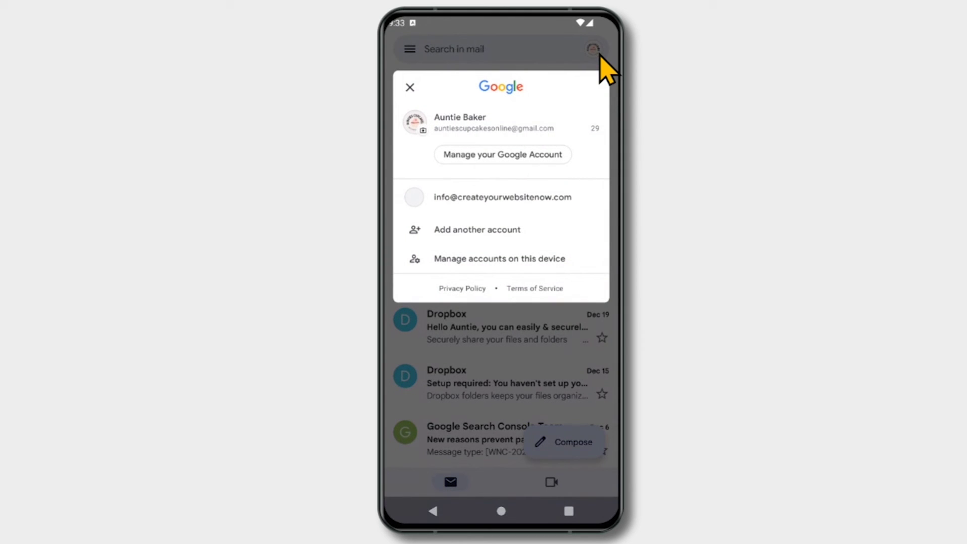
left_click(571, 196)
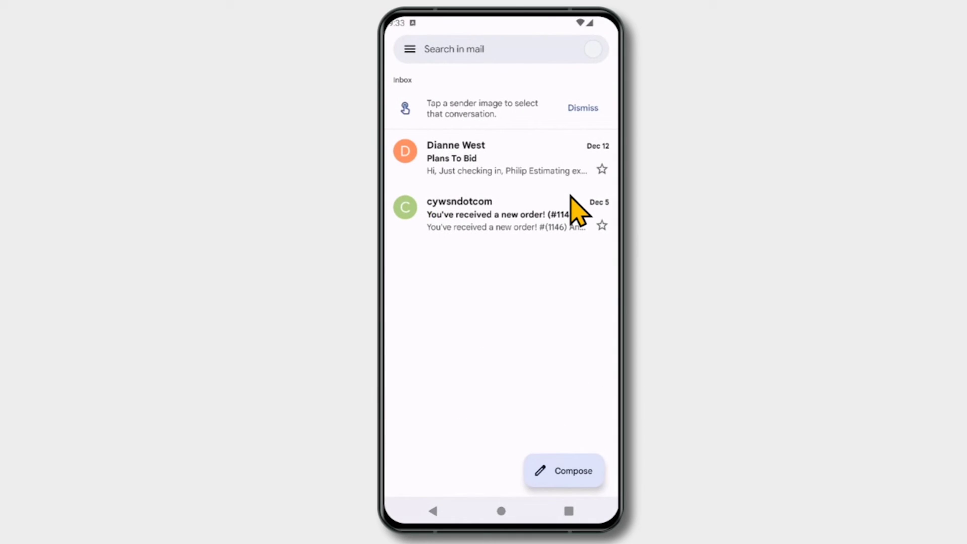
Start a new message and pick the createyourwebsitenow.com address as the sender
left_click(589, 478)
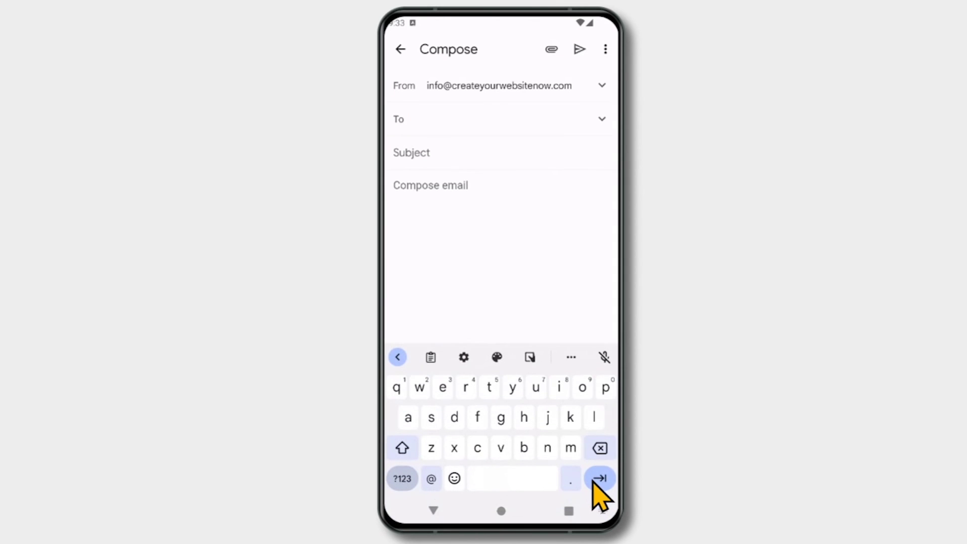
left_click(603, 85)
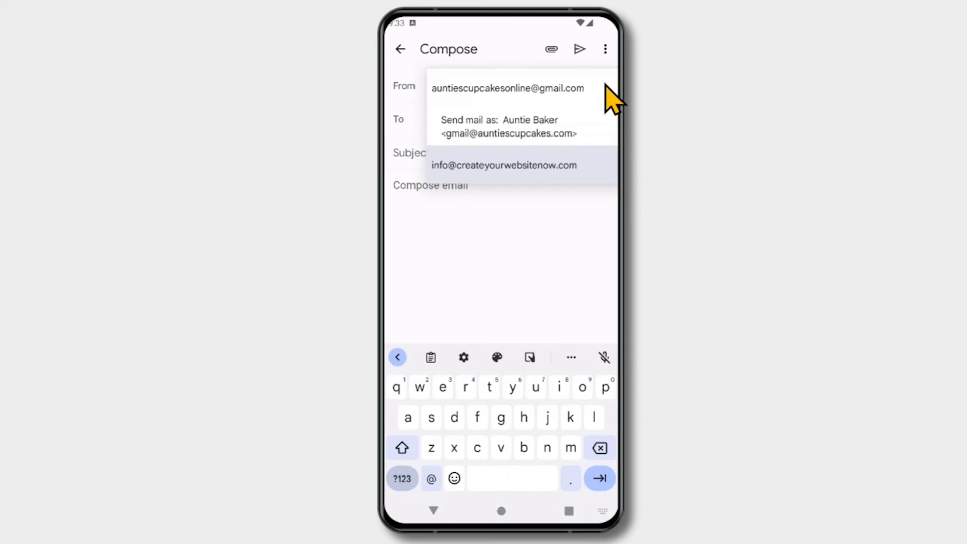
left_click(605, 85)
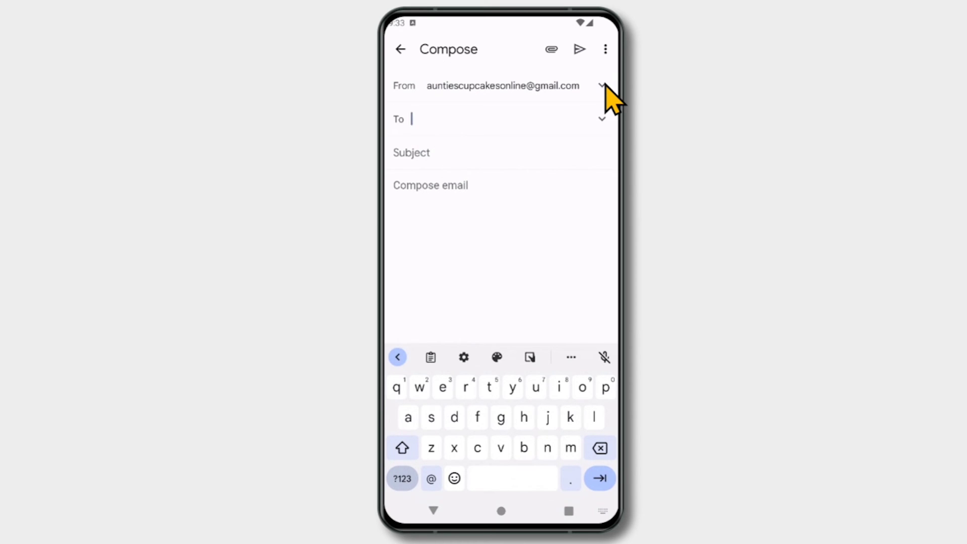
left_click(606, 86)
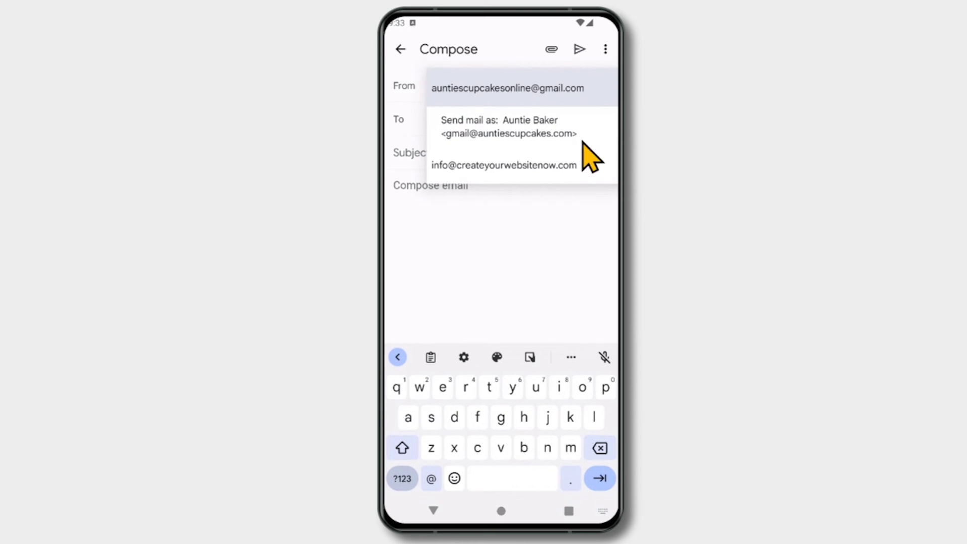
left_click(582, 177)
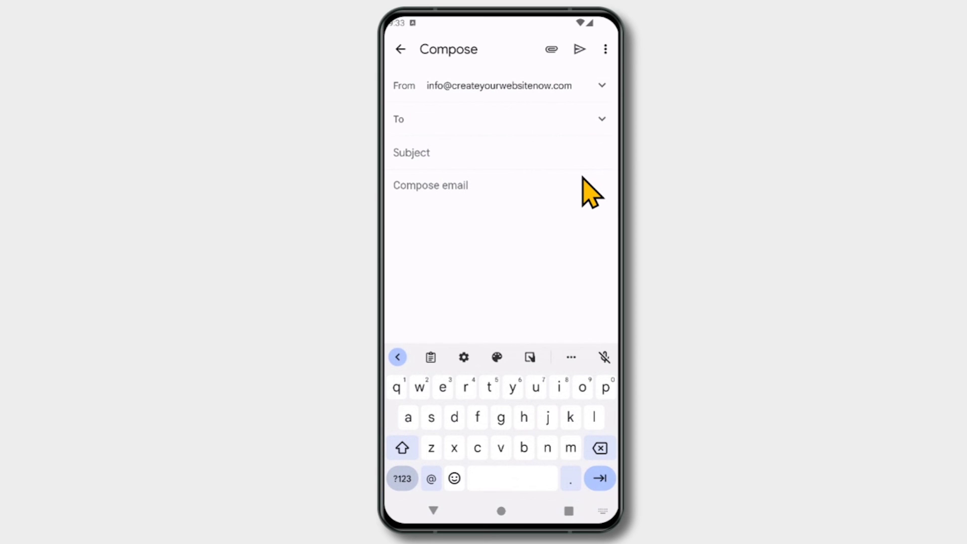